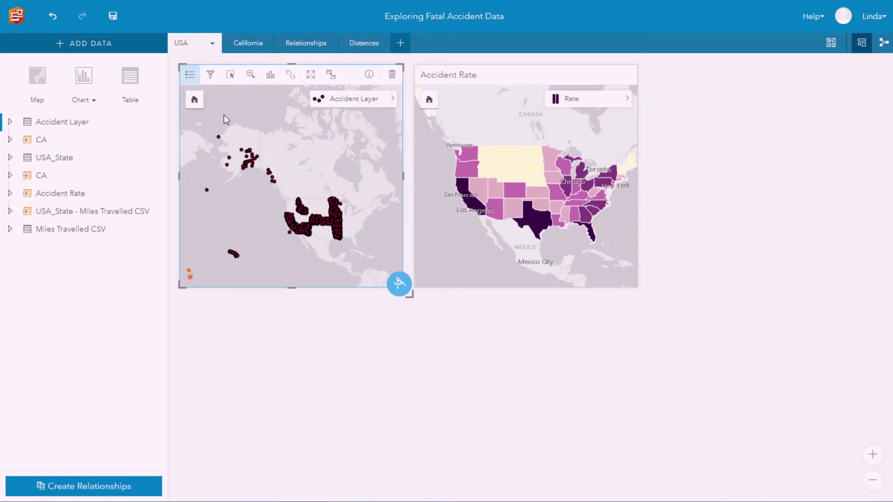
View the description and statistics of the Accident Layer map card over the contiguous United States
mouse_move(277, 252)
mouse_down()
mouse_move(342, 239)
mouse_move(374, 187)
mouse_up()
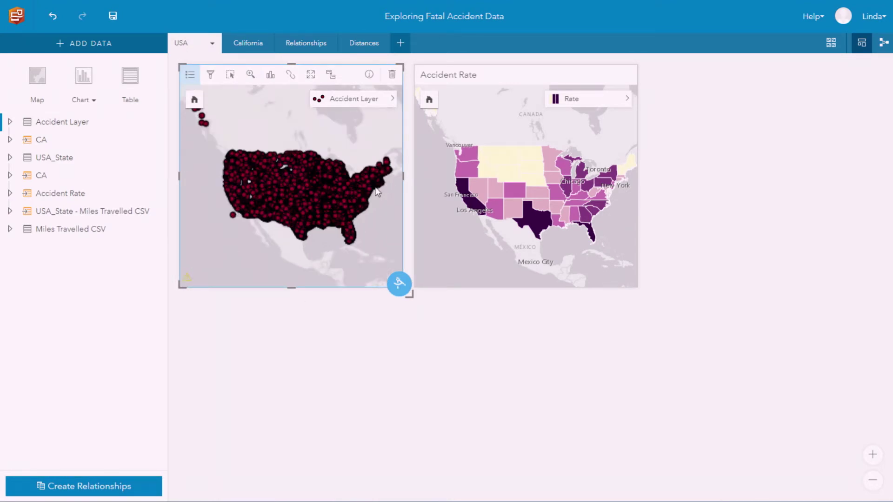
click(368, 76)
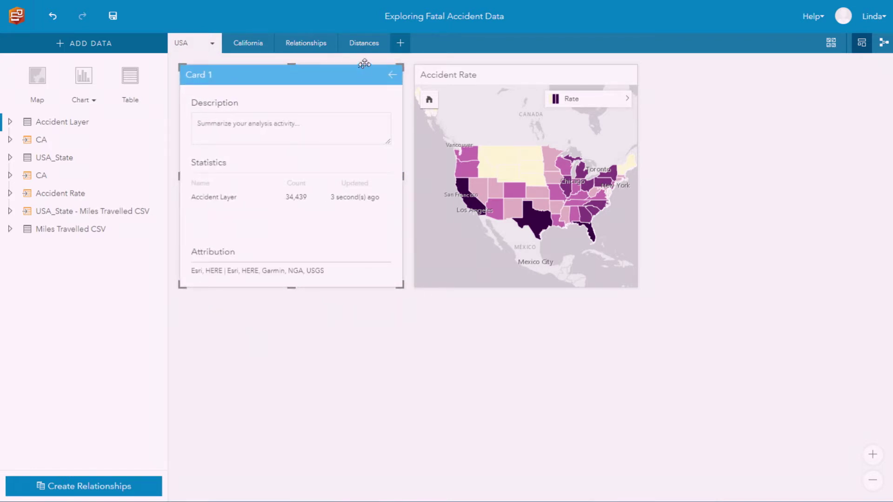
click(397, 78)
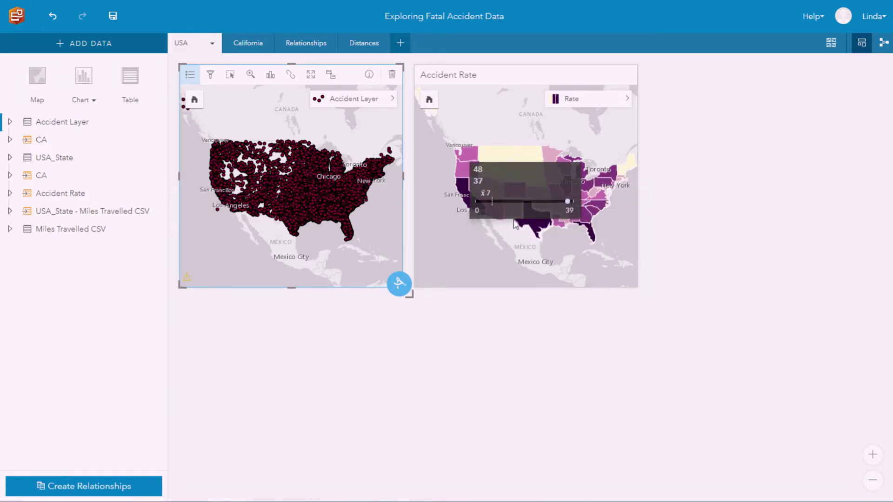
Spatially filter the Accident Layer map to California, using the state's area from the Accident Rate map
click(475, 210)
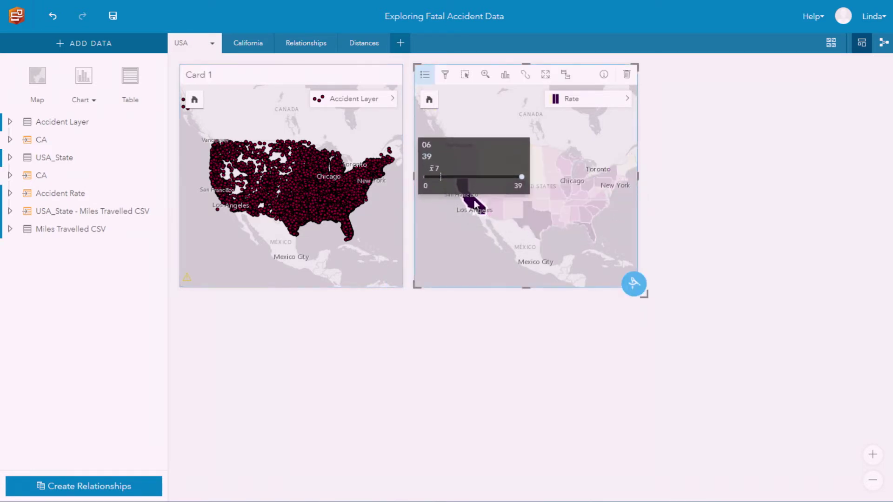
drag(475, 209, 349, 242)
click(520, 280)
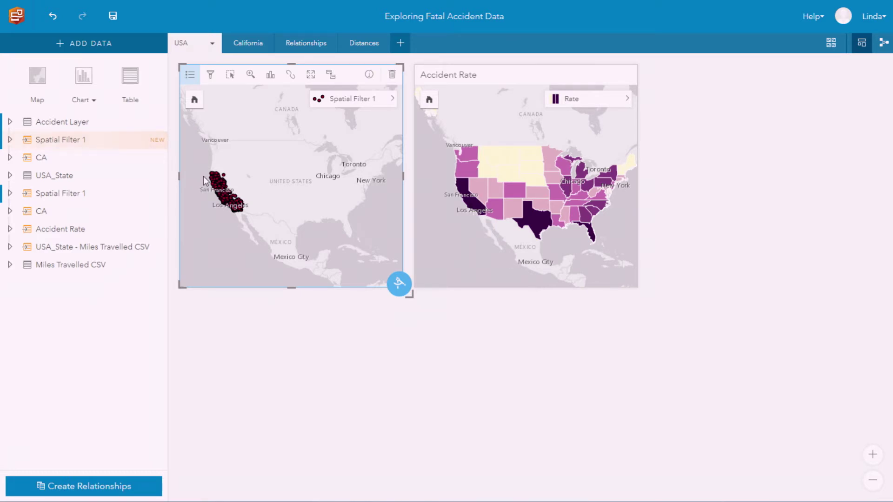
Change the symbol type of the filtered California accident layer to Bins
drag(202, 165, 267, 229)
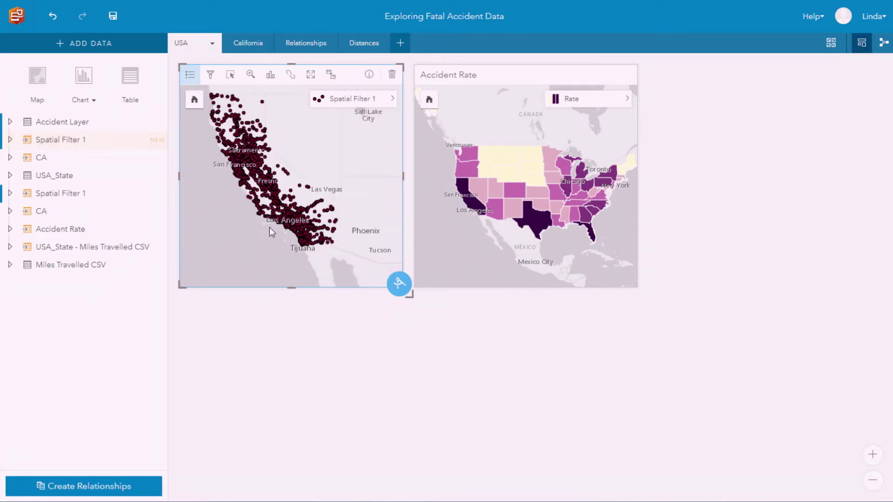
drag(316, 158, 321, 177)
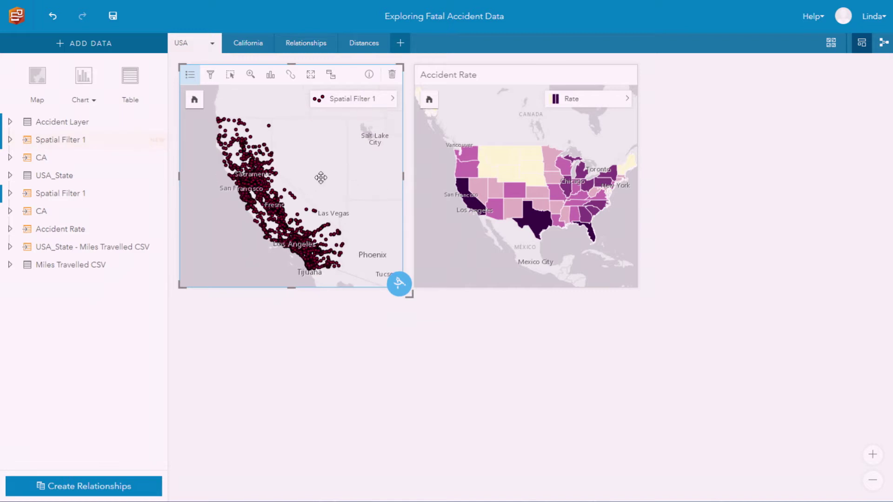
click(394, 97)
click(456, 97)
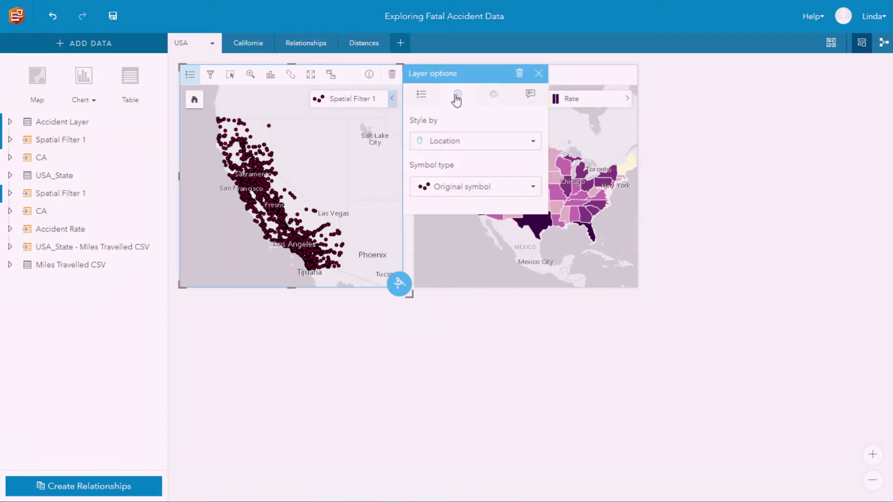
click(500, 186)
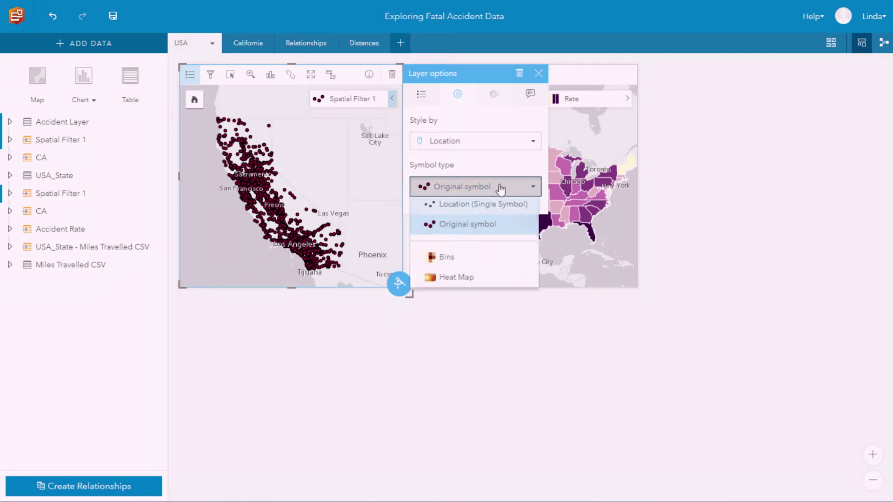
click(476, 261)
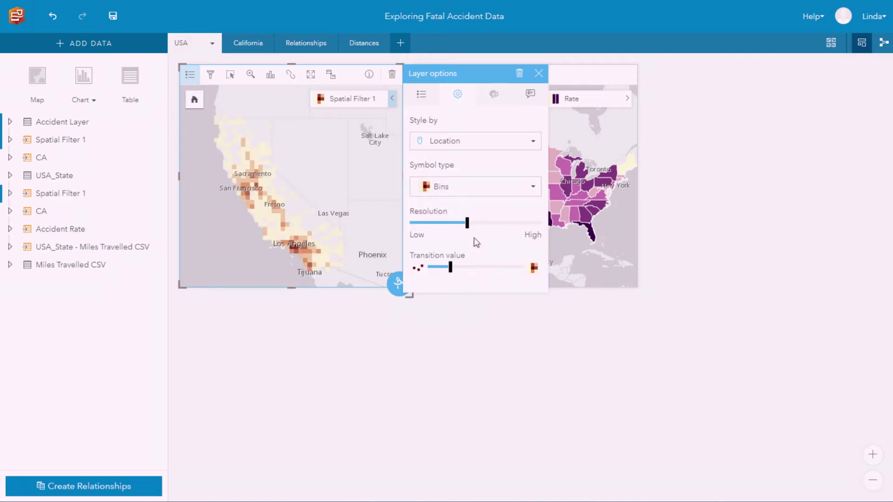
Raise the bin resolution close to High and lower the transition value to about 884
drag(466, 225, 525, 224)
drag(450, 268, 444, 269)
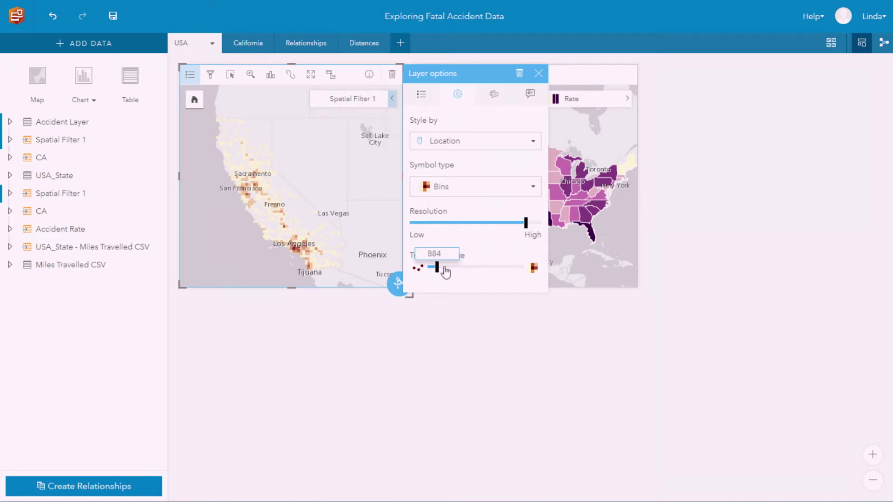
click(537, 73)
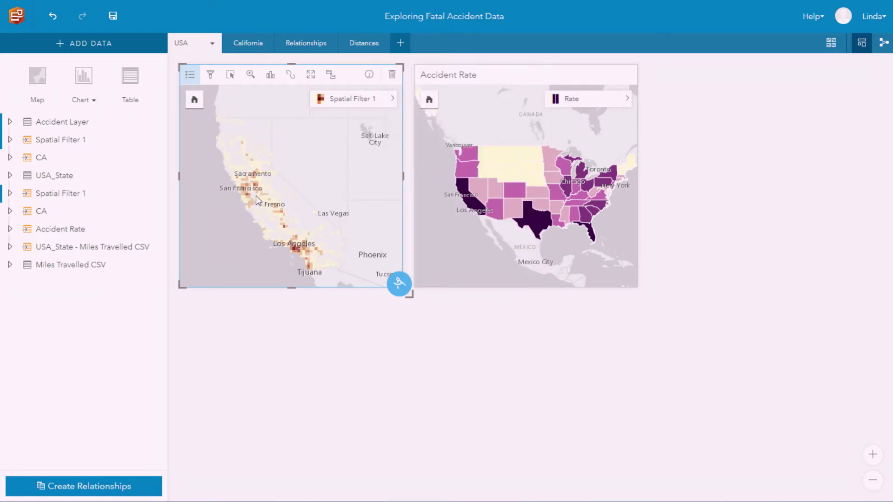
Zoom the filtered accident map in on the Los Angeles area to inspect its accident locations
drag(228, 191, 339, 272)
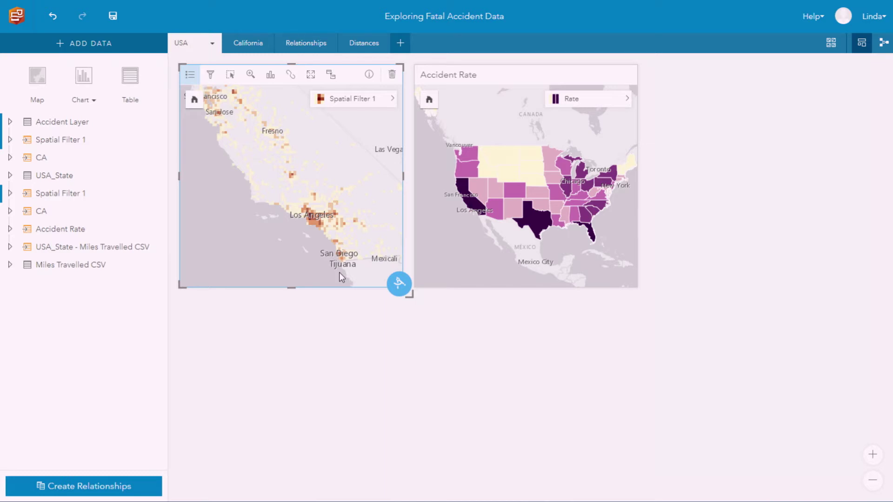
shift+drag(263, 154, 348, 231)
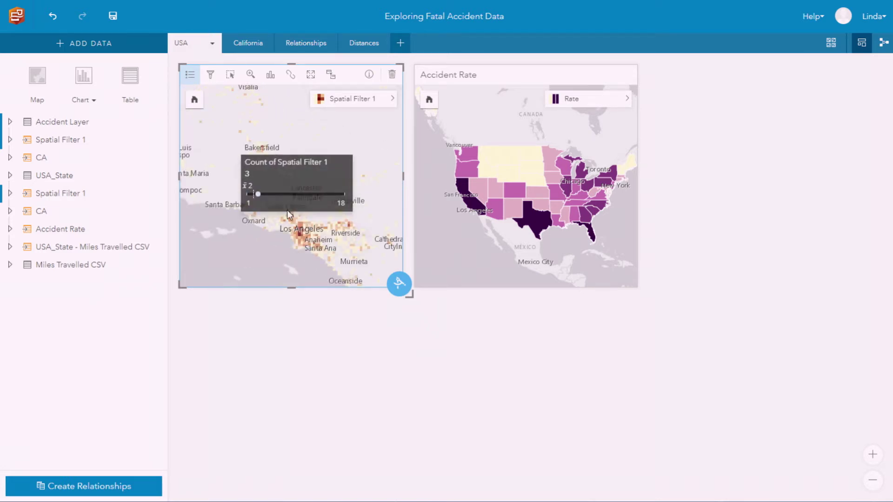
drag(266, 191, 349, 265)
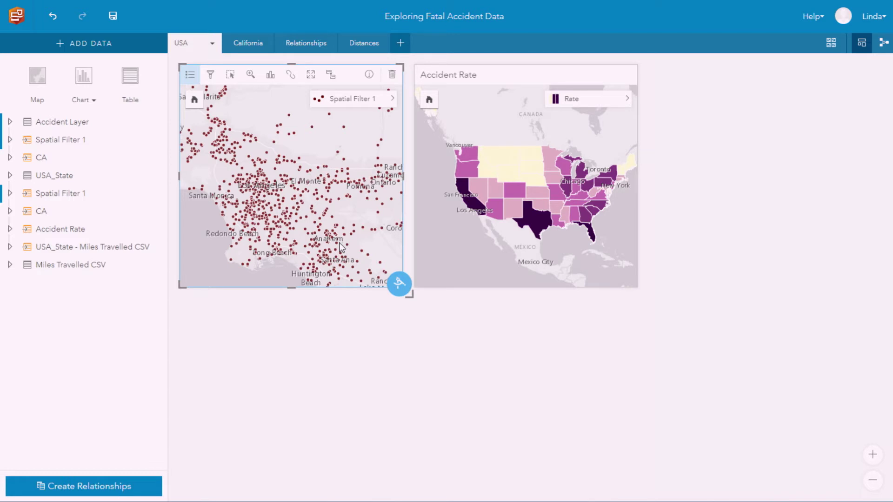
On the California page, start a relationship between the CA and Vehicles EXCEL datasets
click(254, 44)
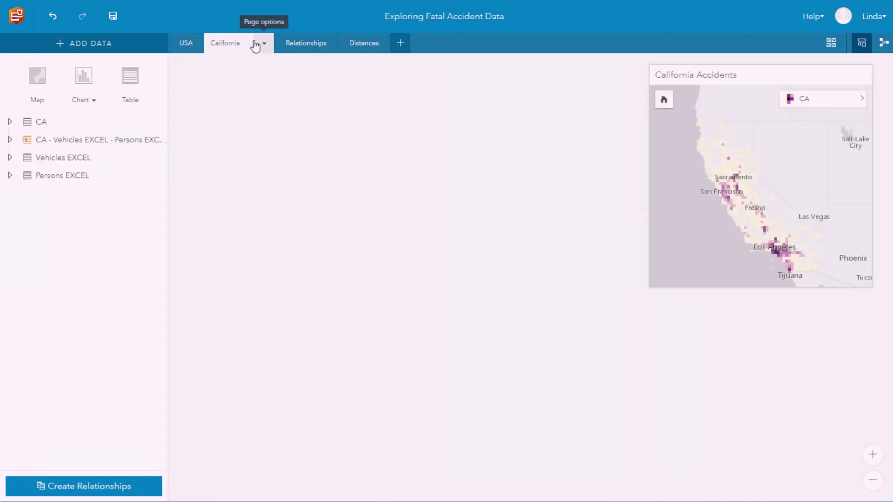
click(117, 488)
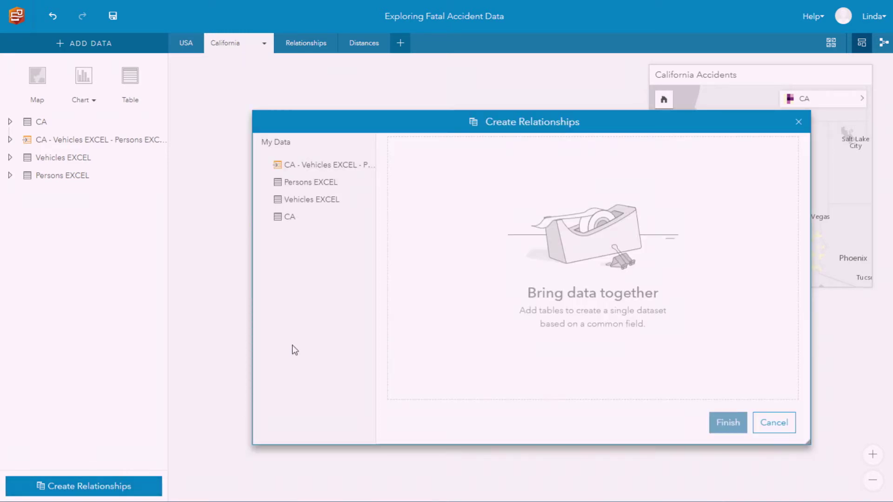
click(291, 221)
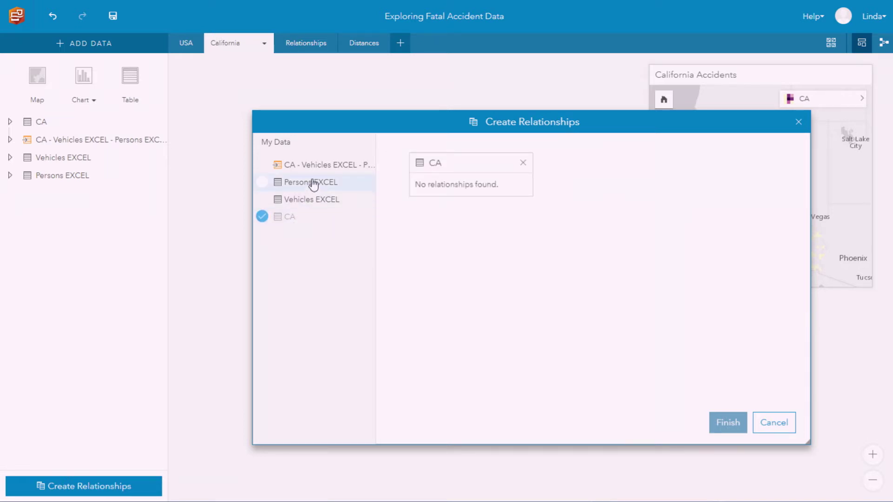
click(307, 200)
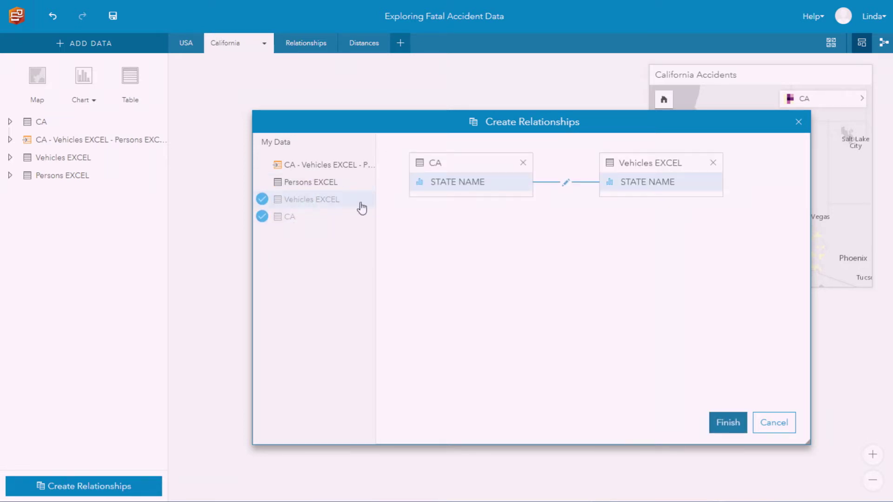
Base the relationship between CA and Vehicles EXCEL on the ST_CASE field in both datasets
click(565, 182)
click(565, 377)
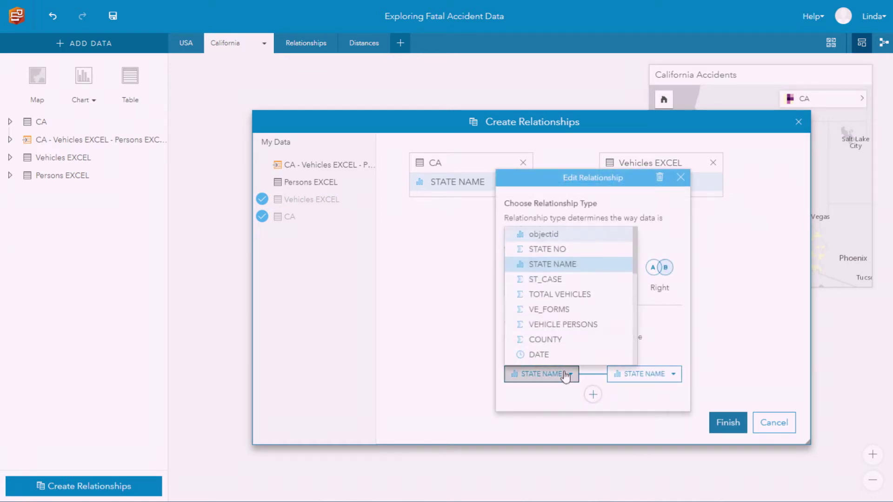
click(563, 281)
click(641, 378)
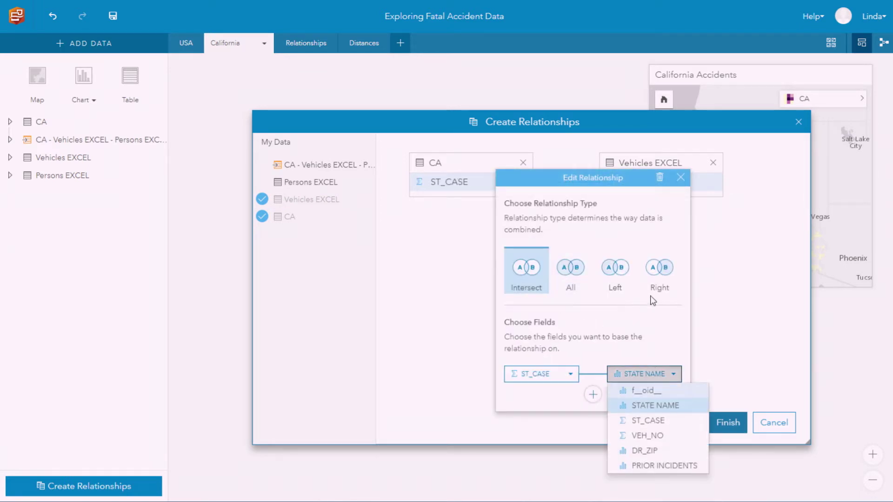
click(652, 422)
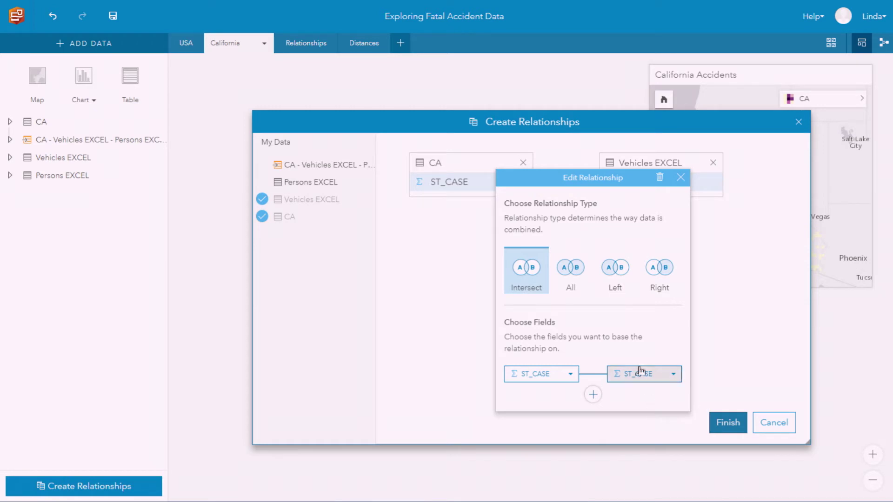
click(700, 369)
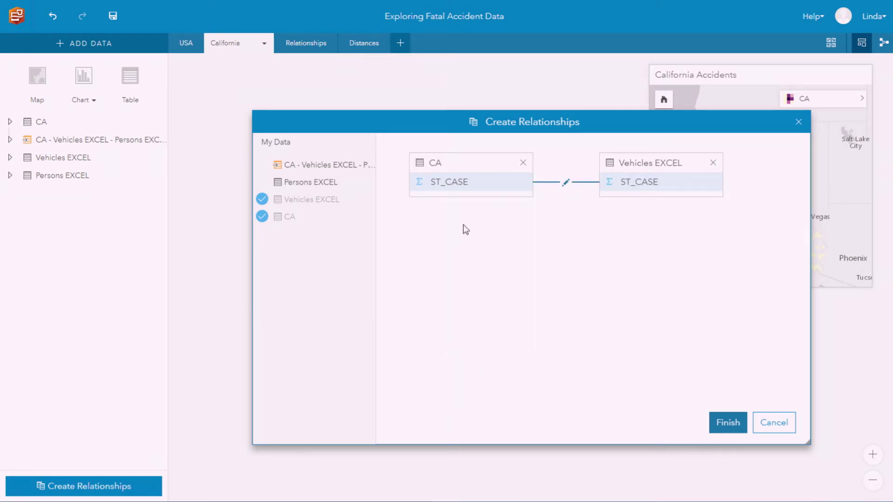
Relate Persons EXCEL to Vehicles EXCEL with VEH_NO as a second matching field pair and create the joined dataset
drag(331, 182, 630, 189)
drag(655, 442, 712, 443)
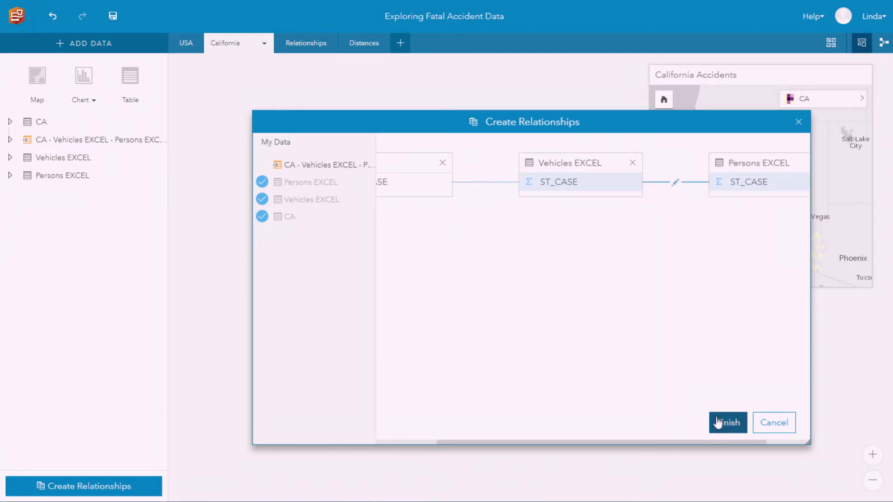
click(675, 183)
click(590, 398)
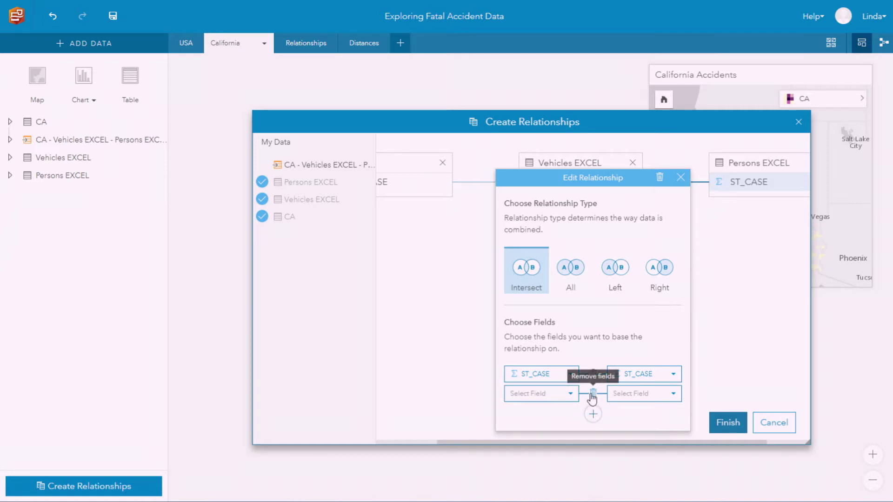
click(566, 393)
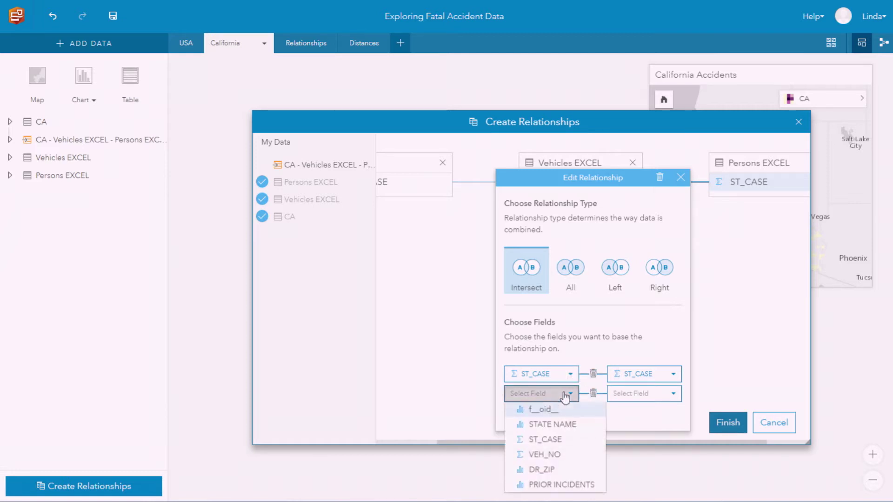
click(572, 456)
click(628, 395)
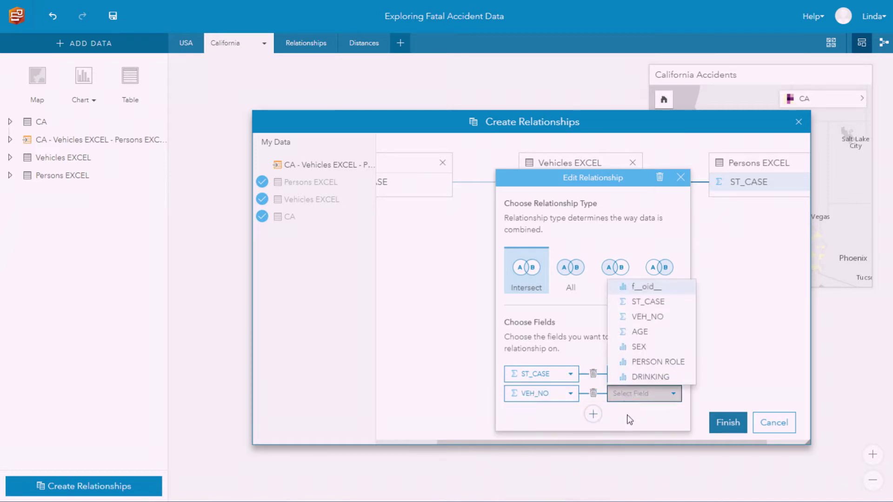
click(646, 316)
click(712, 315)
click(725, 424)
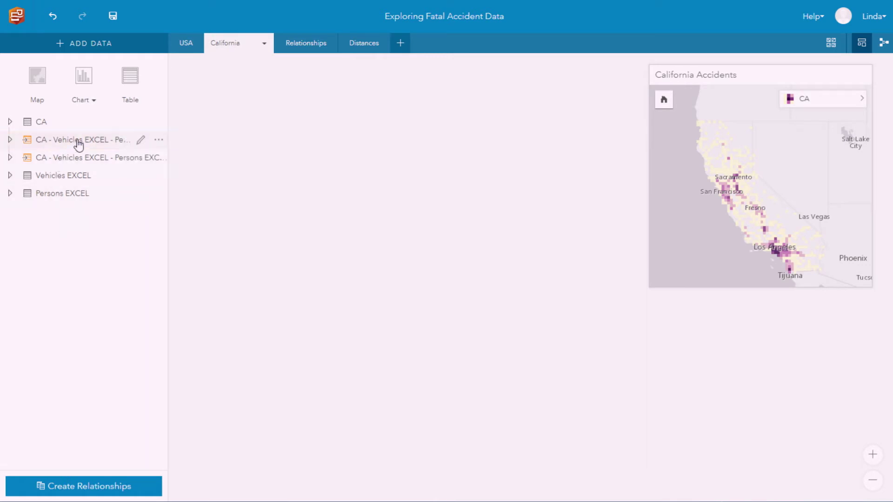
Create an AGE histogram and a PRIOR INCIDENTS summary table from the new joined dataset
click(78, 145)
scroll(168, 270, down, 1)
drag(166, 270, 160, 419)
drag(93, 376, 289, 125)
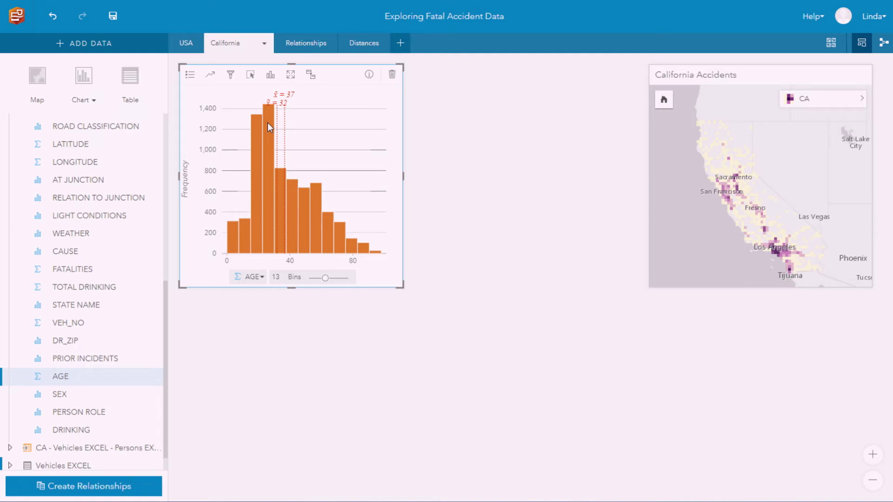
drag(86, 357, 344, 355)
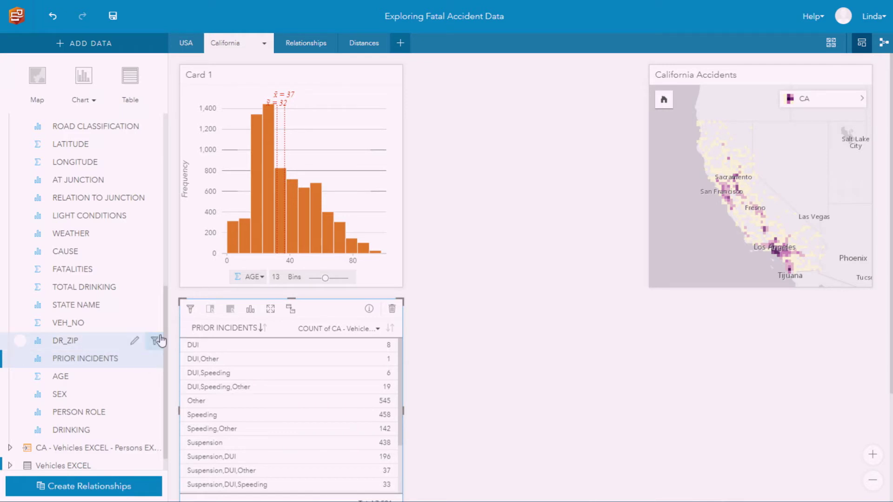
Create a stacked bar chart of accidents by DATE Hour, subgrouped by DRINKING, beside the AGE histogram
drag(170, 334, 175, 233)
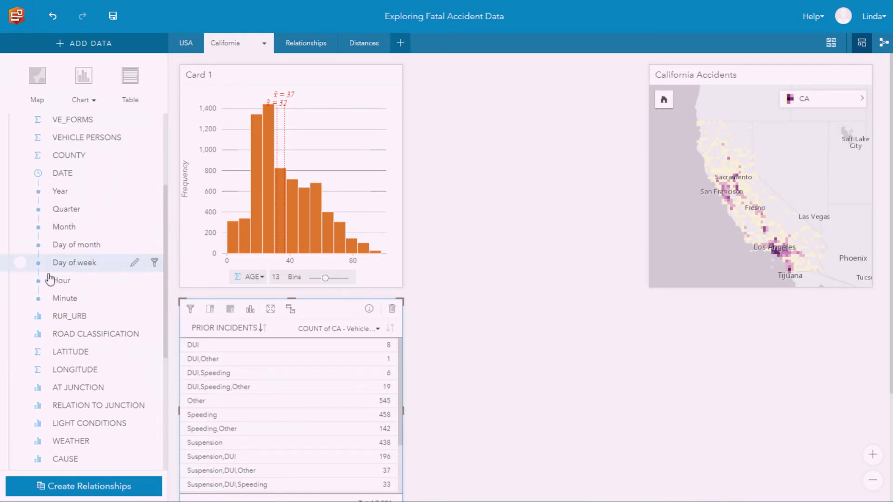
click(27, 282)
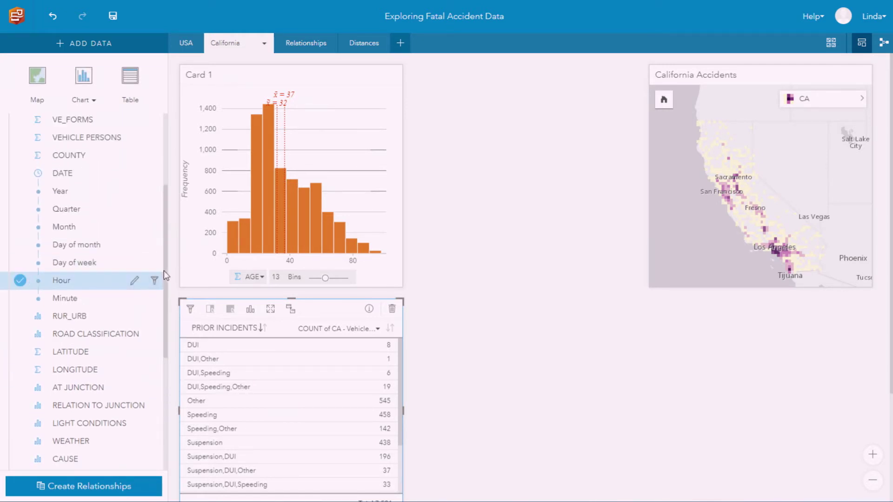
drag(168, 275, 166, 350)
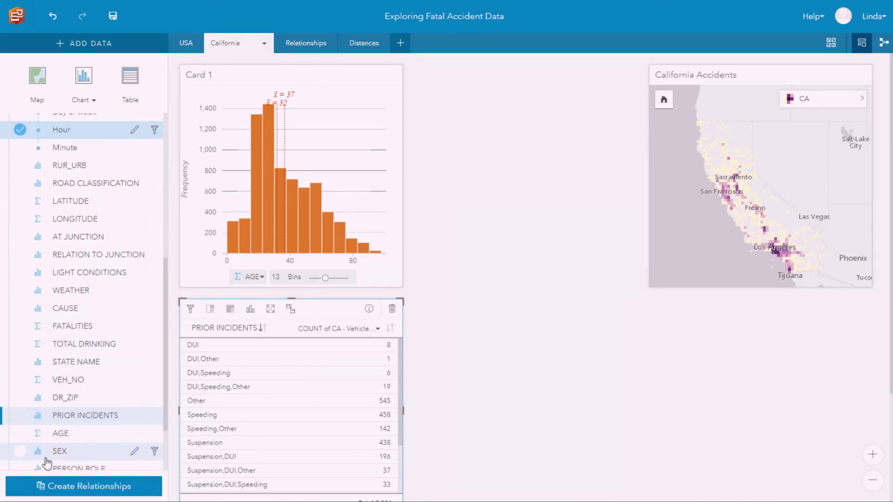
scroll(163, 403, down, 2)
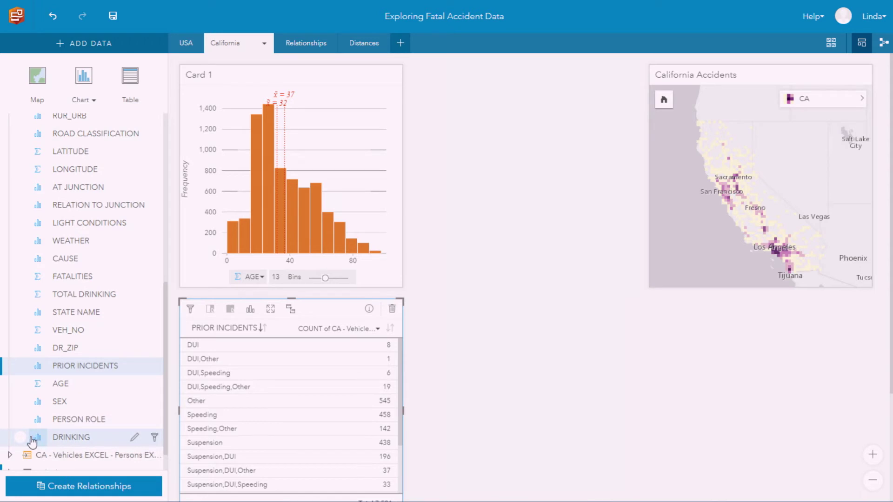
click(20, 437)
drag(23, 440, 540, 176)
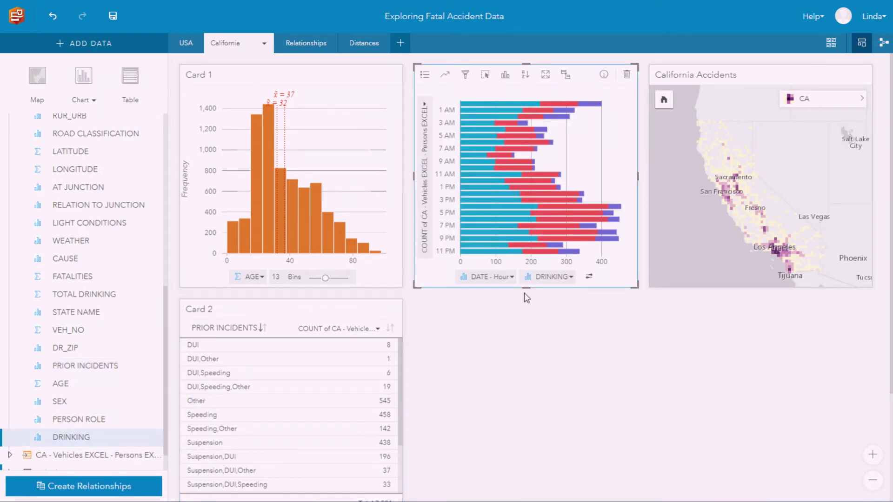
Make the stacked bar chart card taller, and highlight the records for DRINKING category NO and for the DUI,Speeding,Other table row
drag(526, 289, 525, 405)
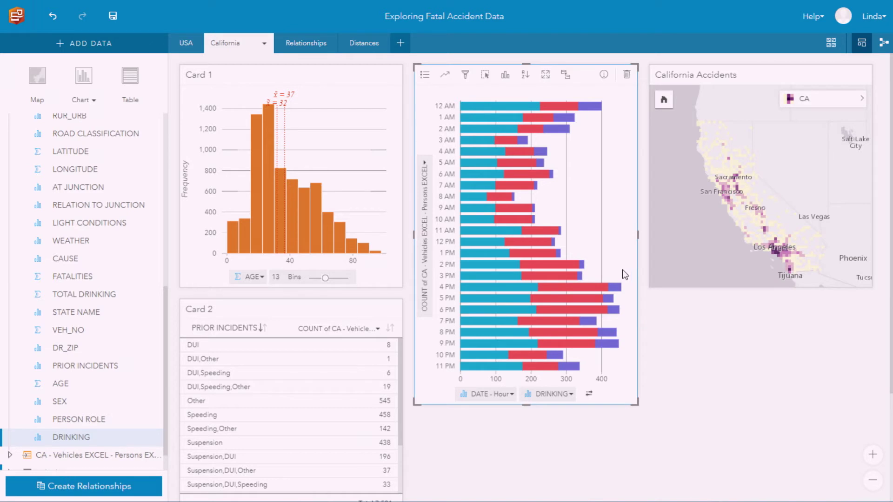
click(424, 74)
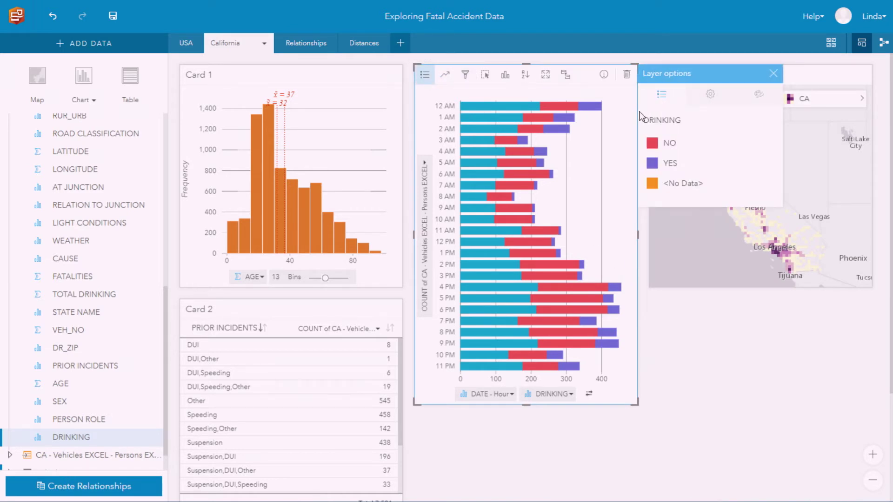
click(670, 146)
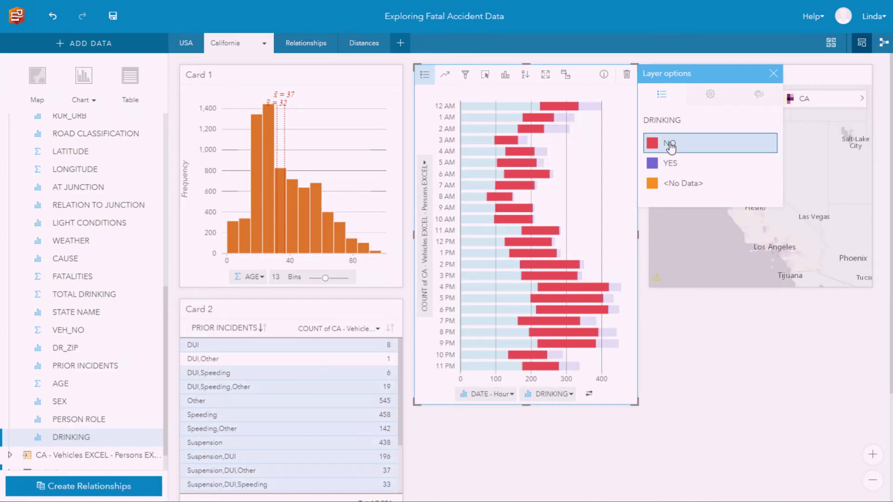
click(670, 145)
click(773, 74)
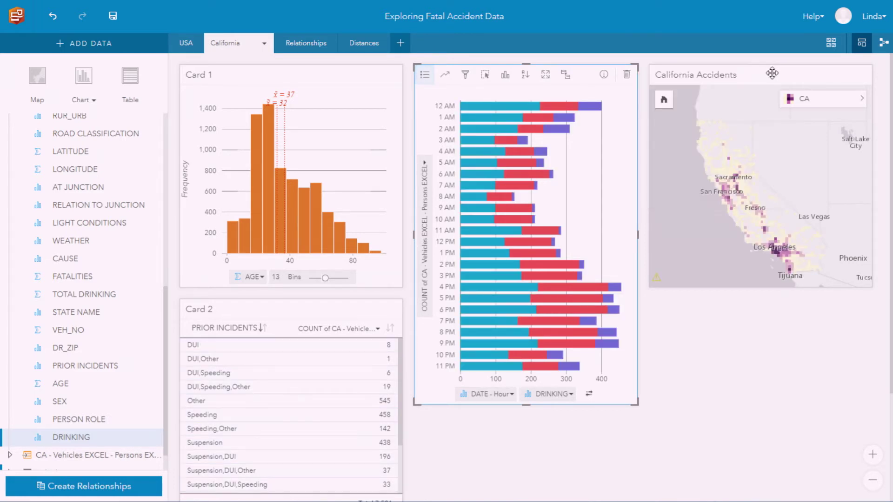
click(302, 387)
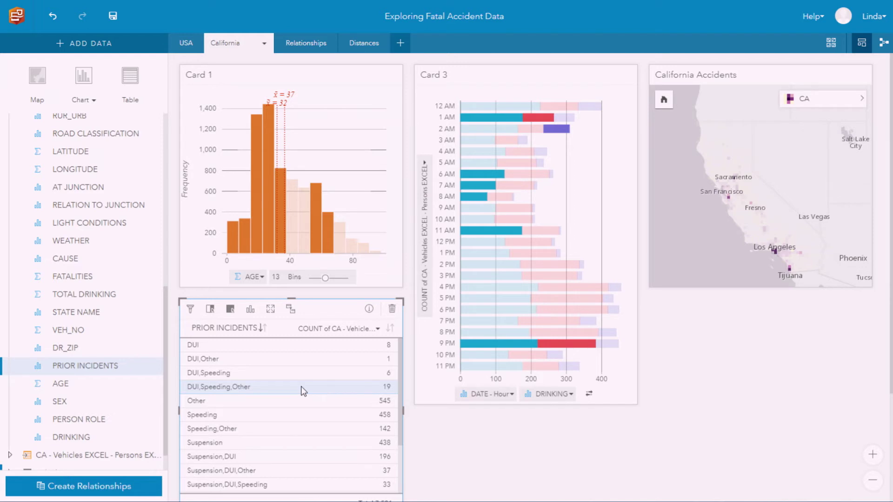
click(301, 387)
Enable cross filters on the AGE histogram, the stacked bar chart, the California Accidents map and the PRIOR INCIDENTS table
click(356, 70)
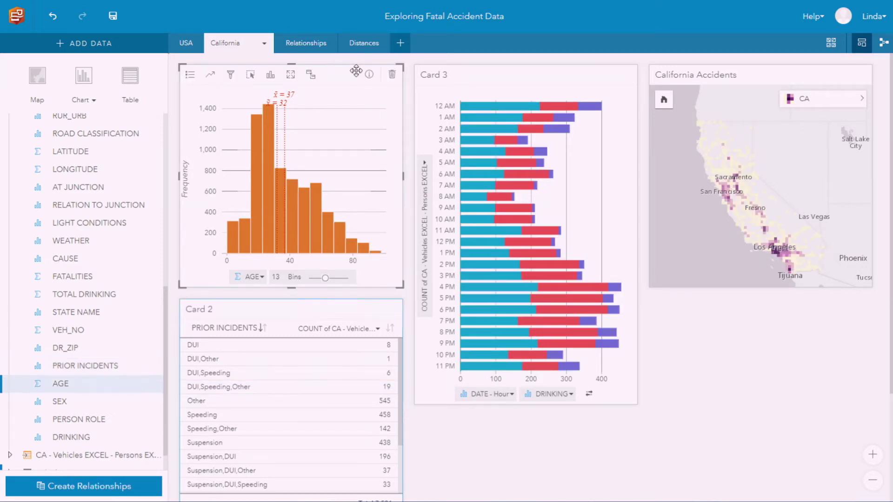
click(530, 79)
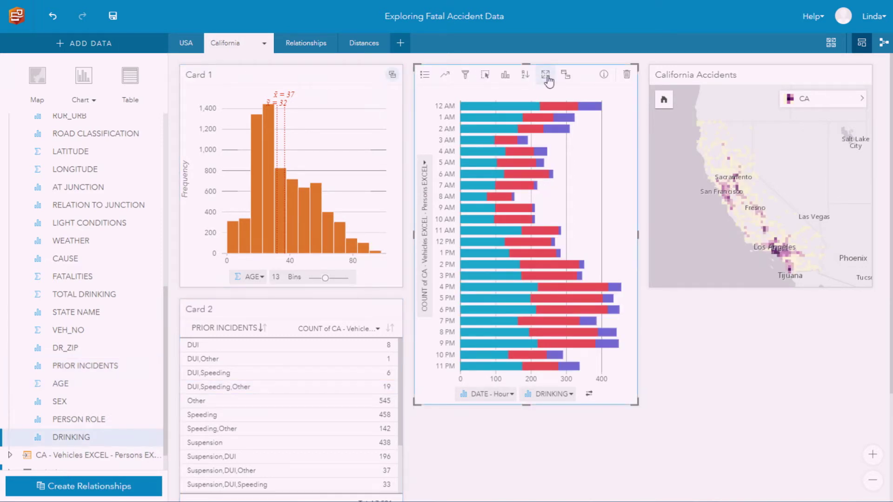
click(768, 74)
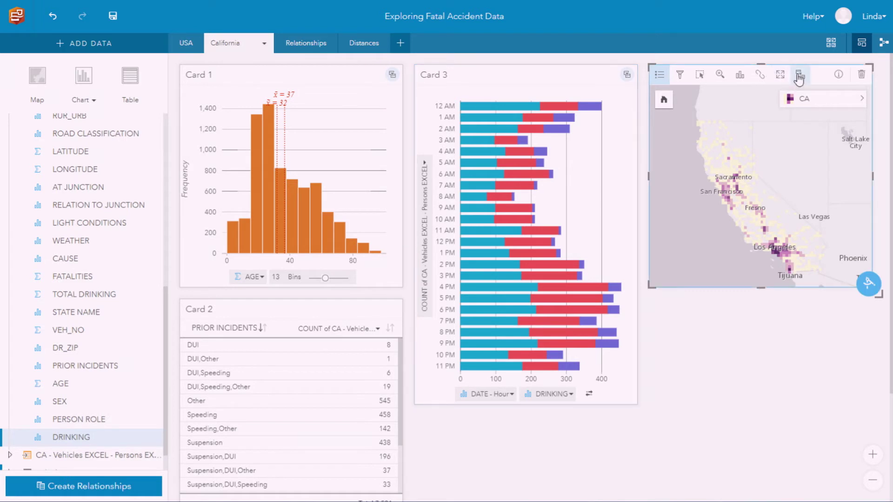
click(324, 315)
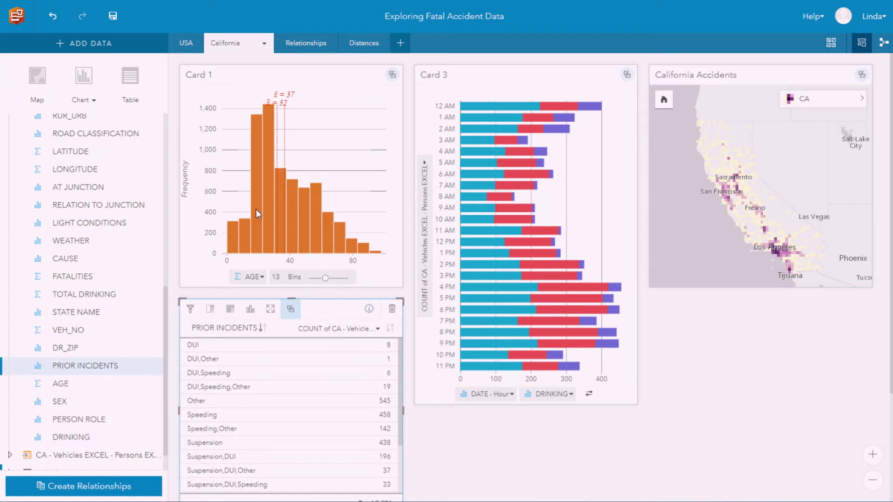
Cross-filter the other cards by the Speeding row of the PRIOR INCIDENTS table and by the third bin of the AGE histogram
click(245, 416)
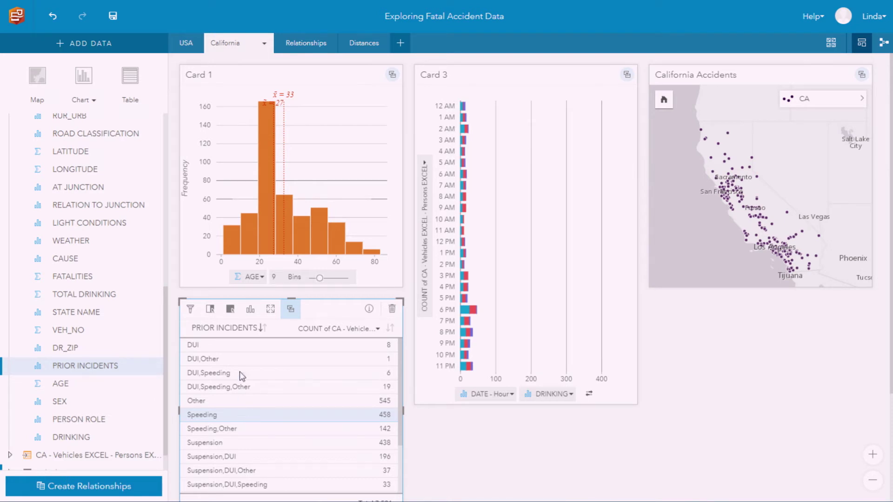
click(263, 231)
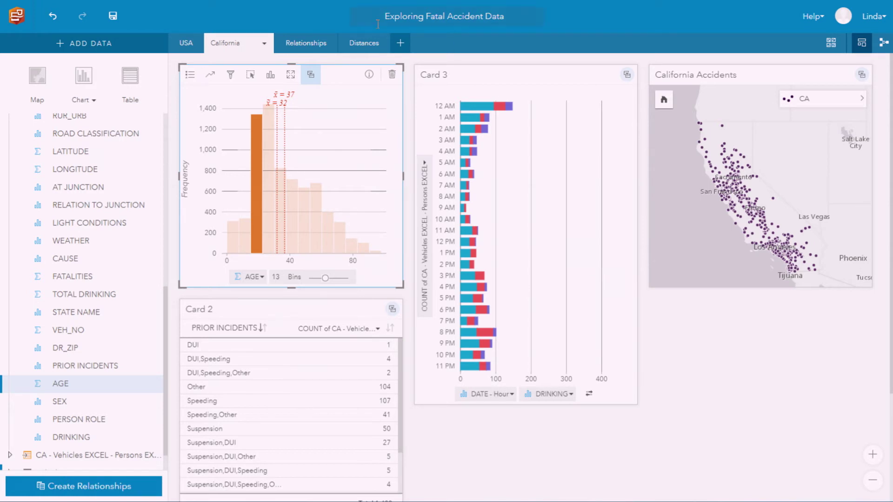
On the Relationships page, create a scatter plot matrix of Accident Rate, 2017 Education, 2011-2015 ACS Households and 2017 Median Household Income
click(307, 43)
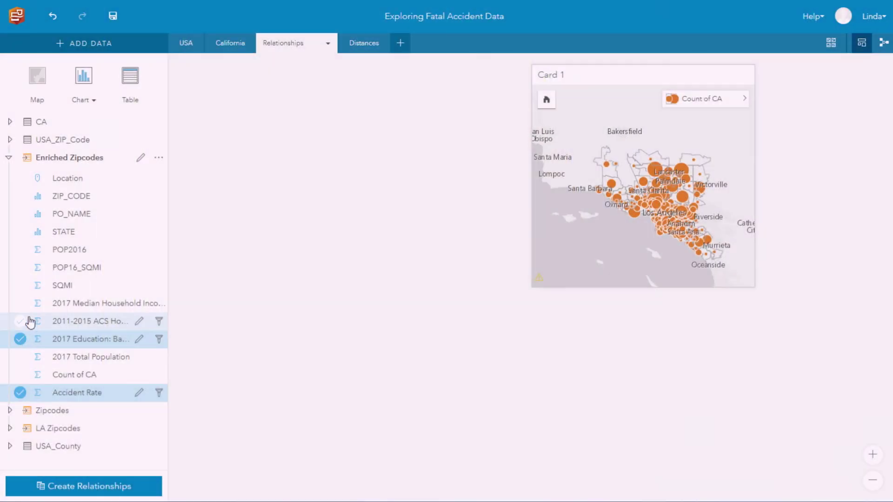
click(20, 321)
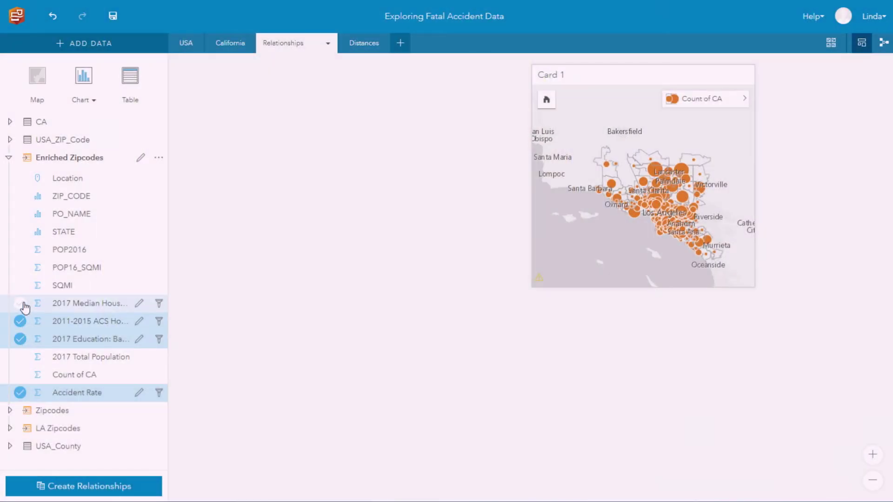
click(20, 303)
drag(84, 321, 287, 134)
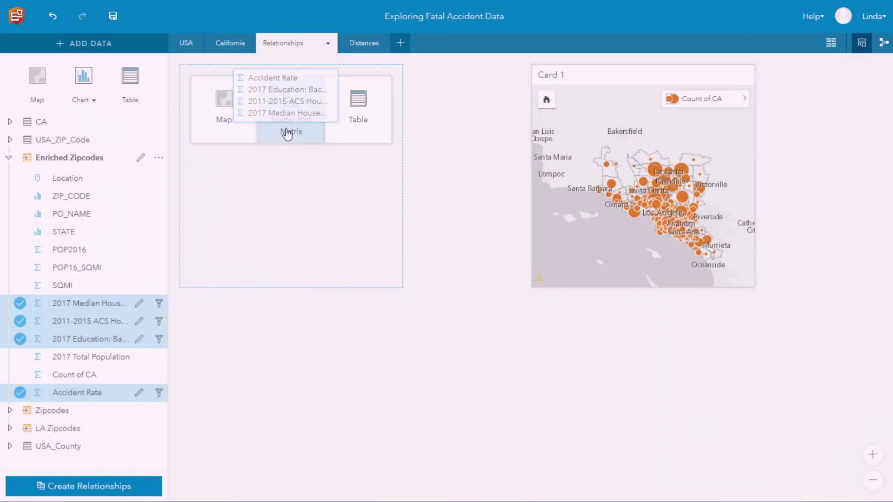
drag(287, 134, 289, 132)
Enlarge the scatter plot matrix and extract its Accident Rate versus 2011-2015 ACS Households plot to a separate card below the map
drag(399, 285, 519, 403)
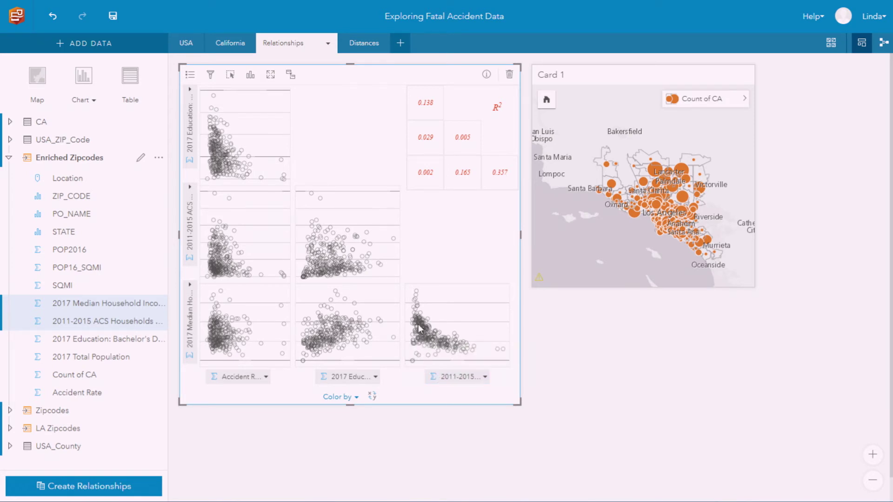
drag(267, 216, 630, 373)
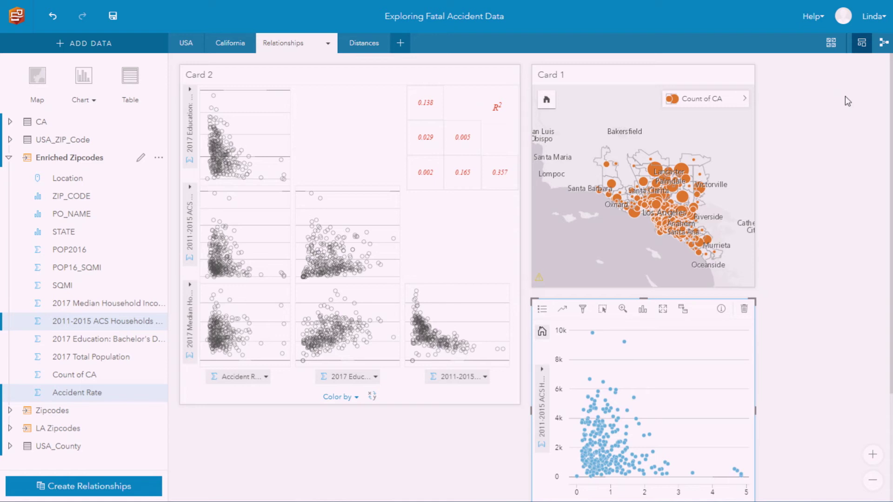
Examine the analysis workflows of the Relationships and California pages, including the page sharing options and the CA dataset's update settings
click(883, 42)
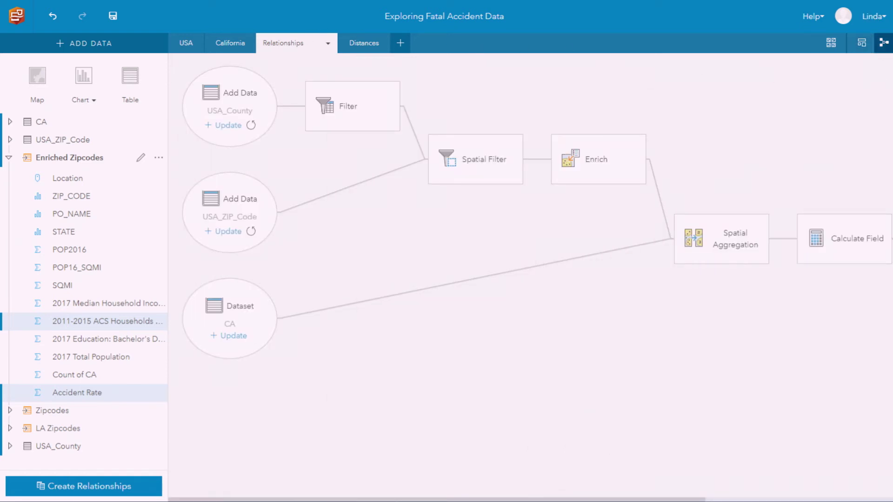
click(223, 41)
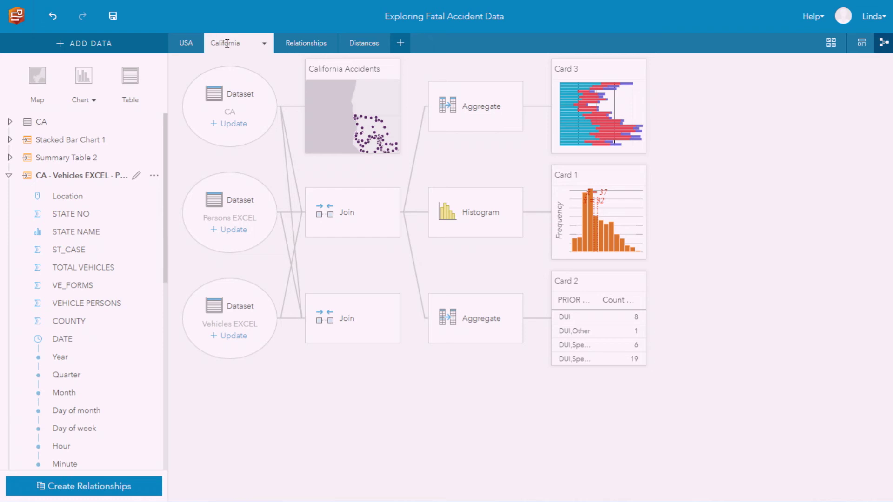
click(265, 43)
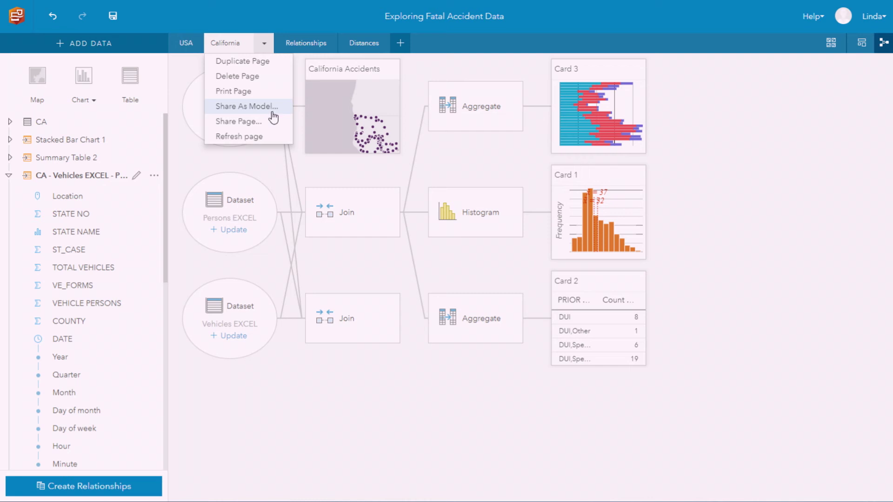
click(759, 185)
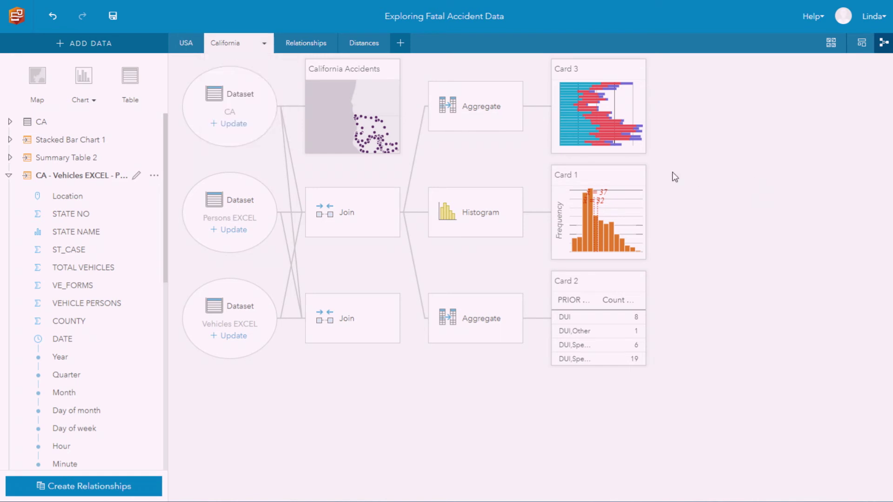
click(229, 125)
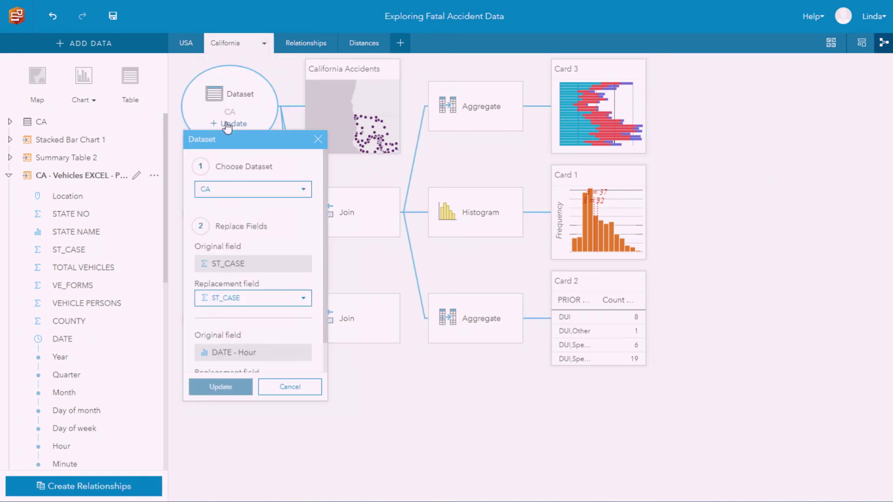
click(317, 139)
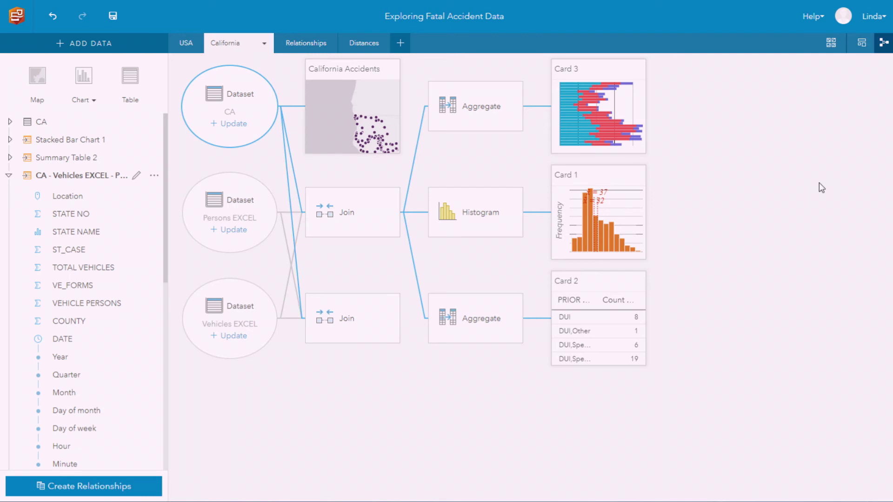
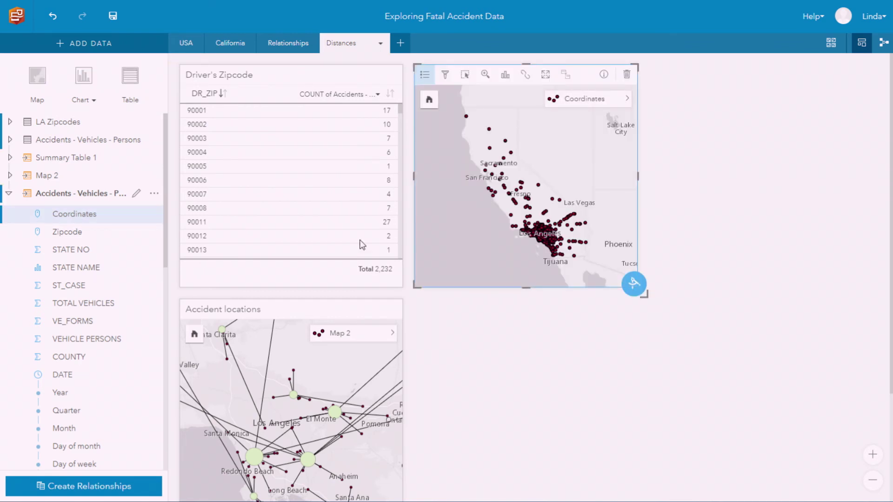
drag(70, 232, 713, 123)
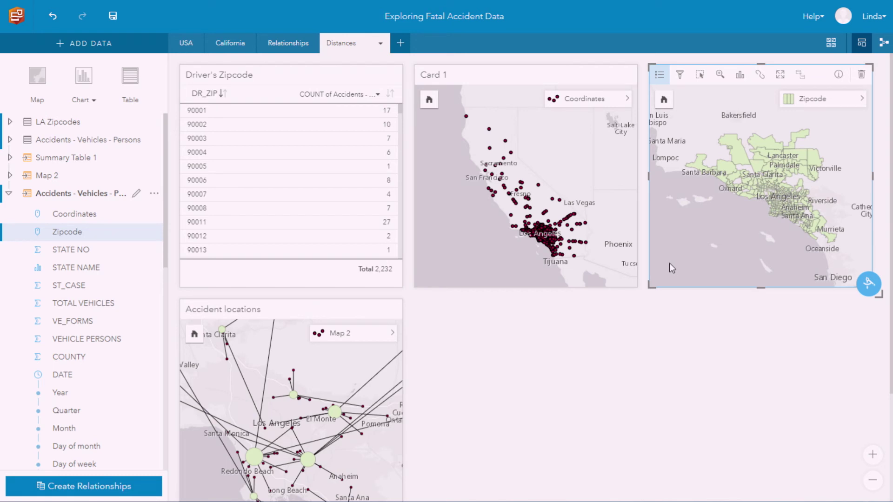
mouse_move(797, 153)
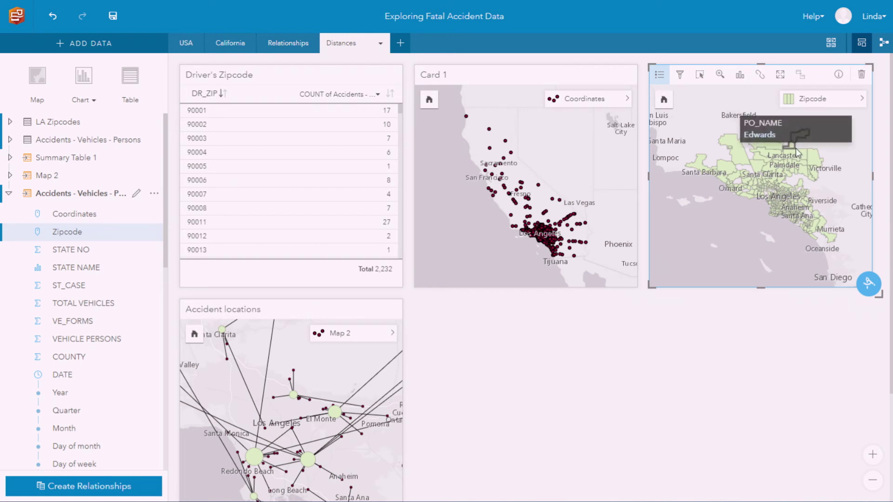
click(862, 76)
Delete the Coordinates map and create a link map from the Coordinates and Zipcode location fields in its place
click(621, 74)
click(623, 75)
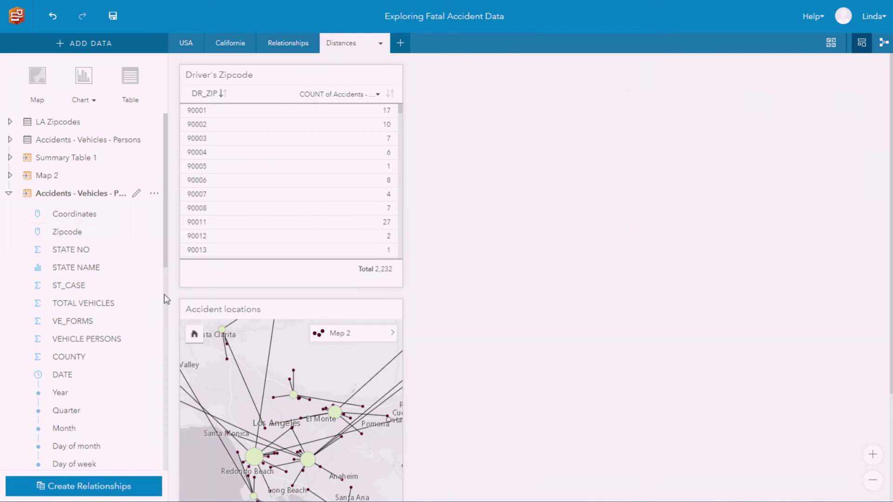
click(19, 214)
click(19, 231)
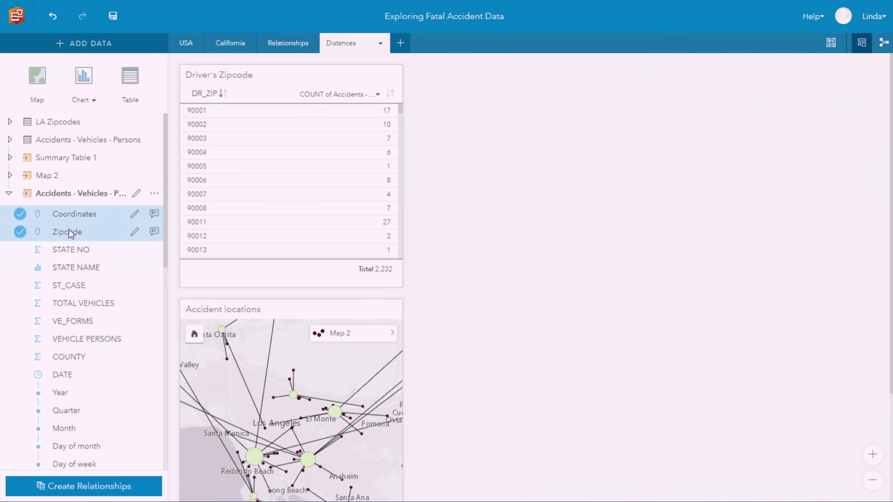
drag(74, 230, 484, 144)
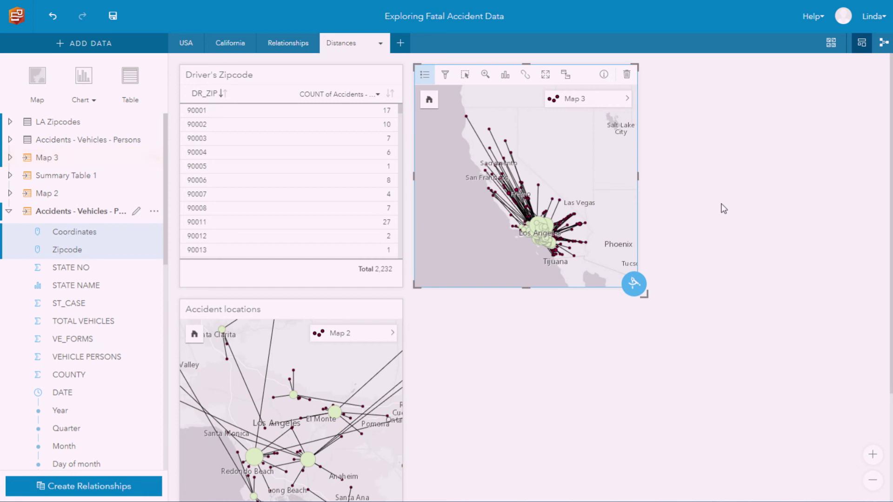
Highlight the accidents linked to two zip code nodes, including Hawthorne, on the Accident locations map, and clear the selection
scroll(723, 206, down, 1)
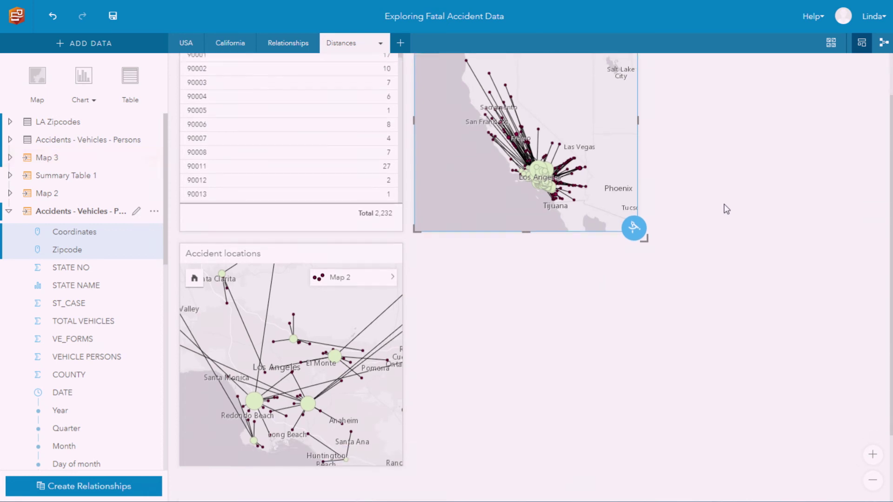
click(307, 404)
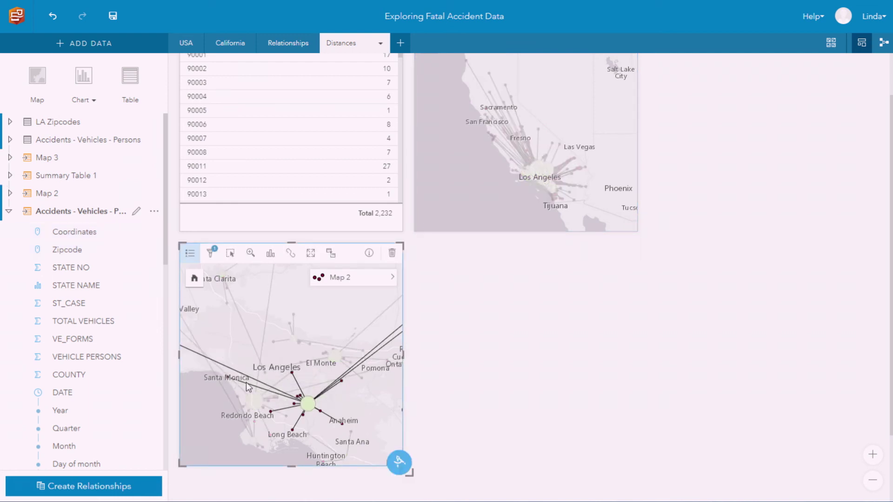
click(252, 400)
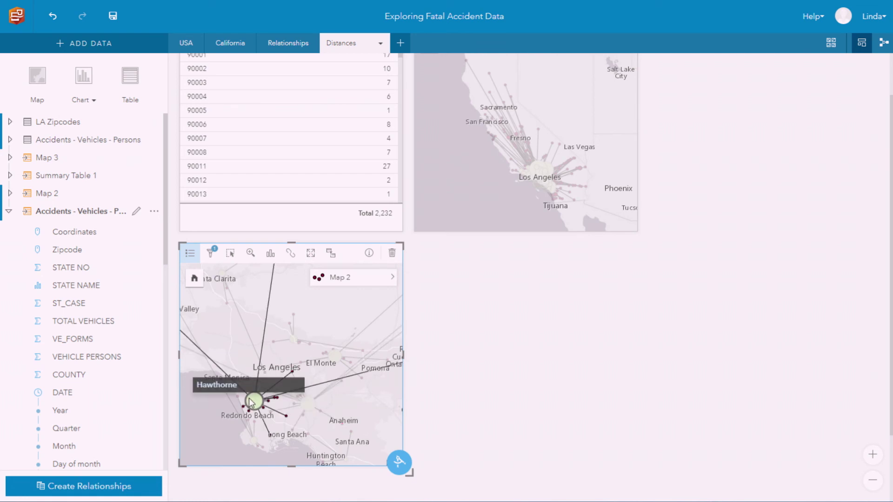
click(482, 394)
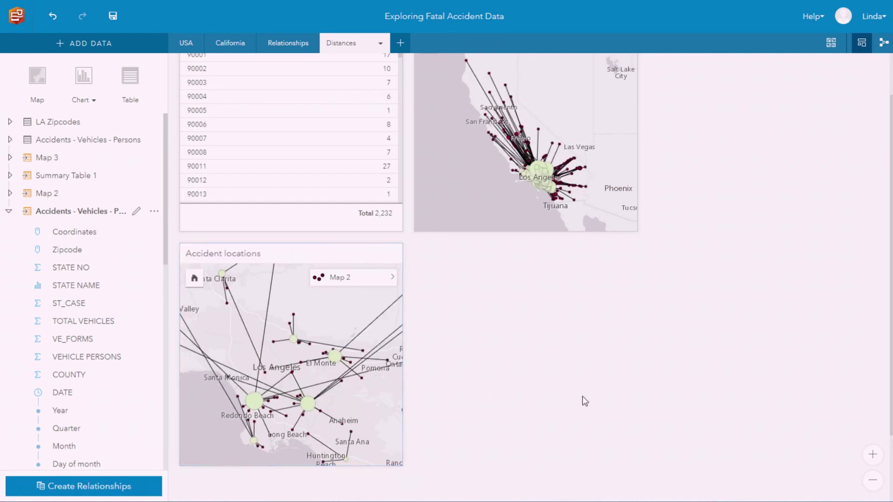
scroll(582, 396, up, 2)
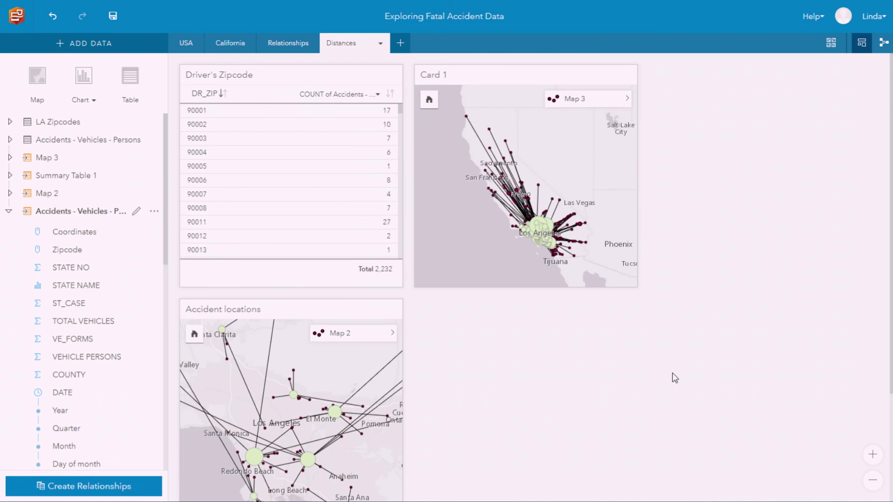